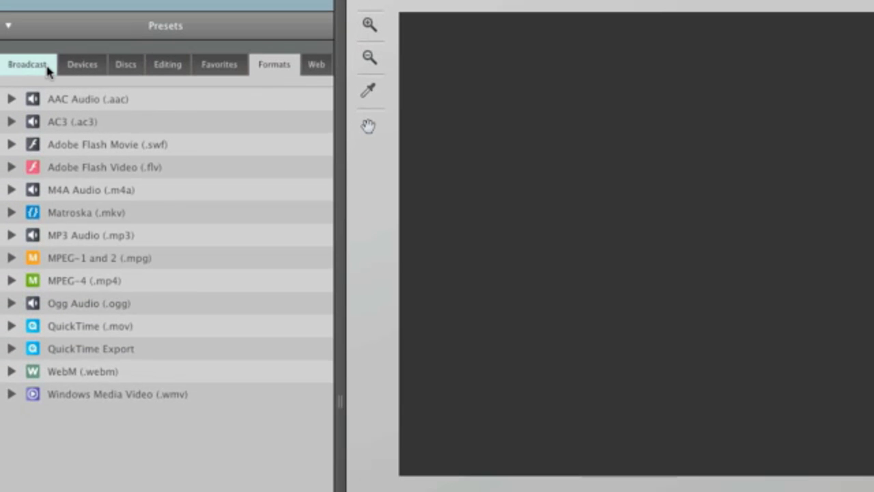
Browse the Broadcast, Devices, Disc, Editing and Favourites preset lists, then return to Formats
{"action": "left_click", "coordinate": [24, 65]}
{"action": "left_click", "coordinate": [81, 65]}
{"action": "left_click", "coordinate": [128, 65]}
{"action": "left_click", "coordinate": [164, 65]}
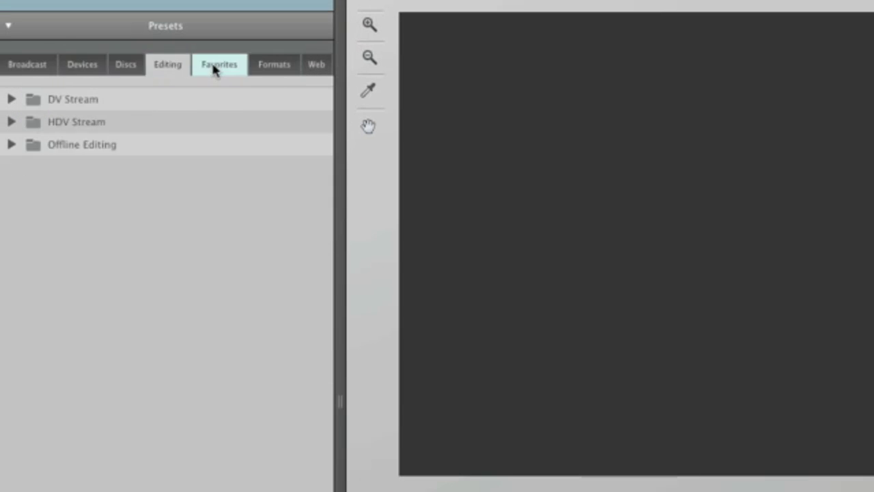
{"action": "left_click", "coordinate": [217, 65]}
{"action": "left_click", "coordinate": [274, 64]}
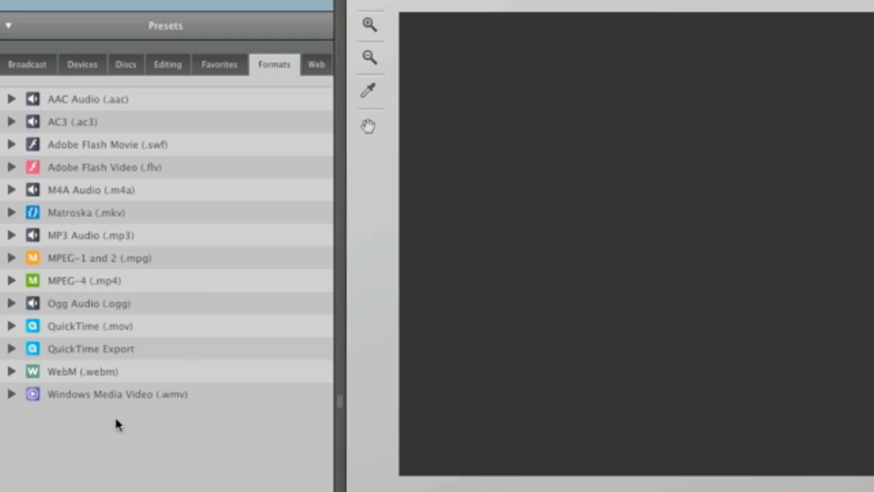
Expand the QuickTime (.mov) presets and select QT 480p (4x3)
{"action": "left_click", "coordinate": [12, 325]}
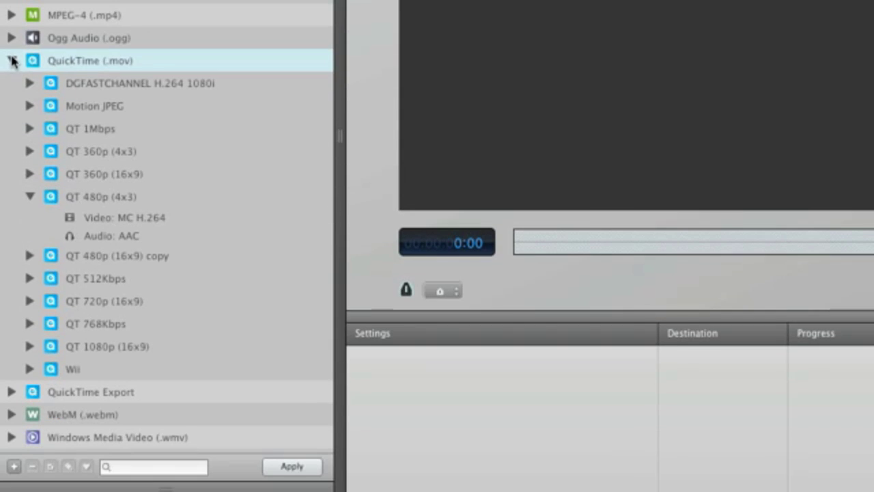
{"action": "left_click", "coordinate": [80, 344]}
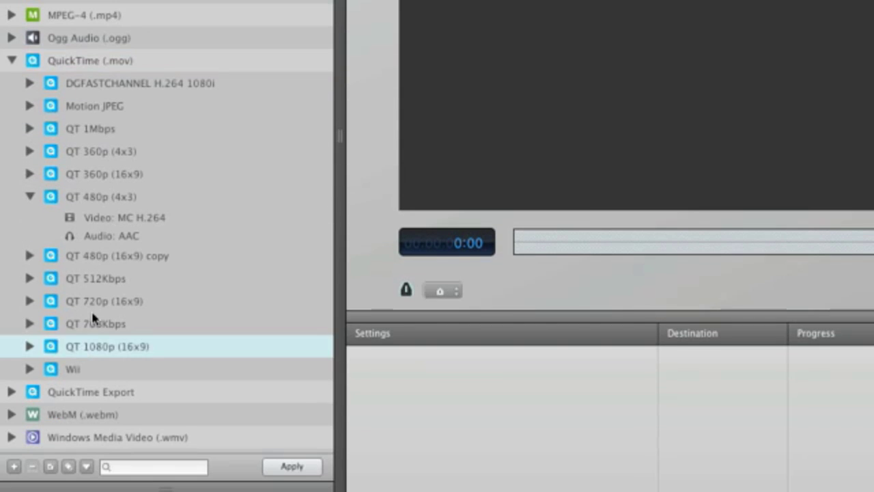
{"action": "left_click", "coordinate": [94, 306]}
{"action": "left_click", "coordinate": [30, 197]}
{"action": "left_click", "coordinate": [28, 198]}
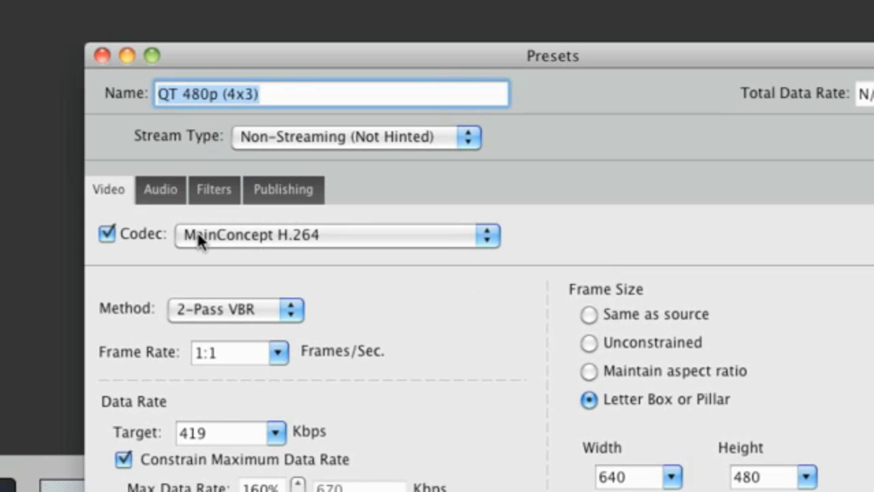
{"action": "left_click", "coordinate": [443, 235]}
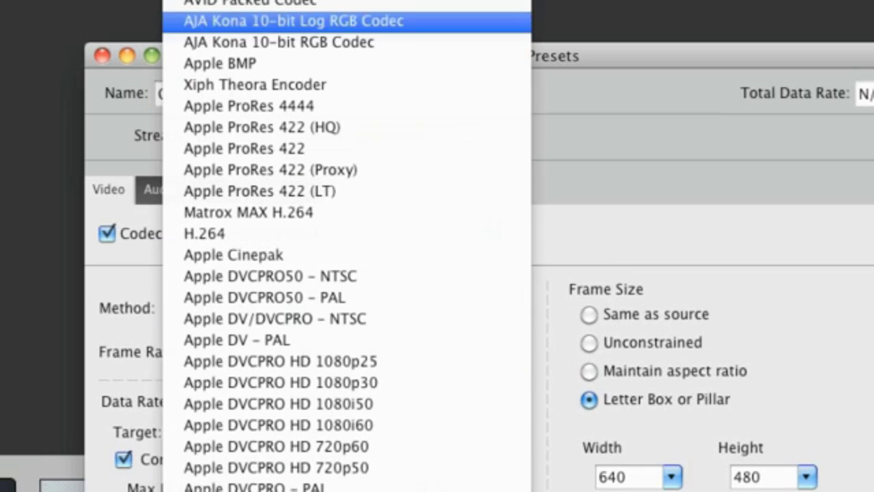
{"action": "key", "text": "Escape"}
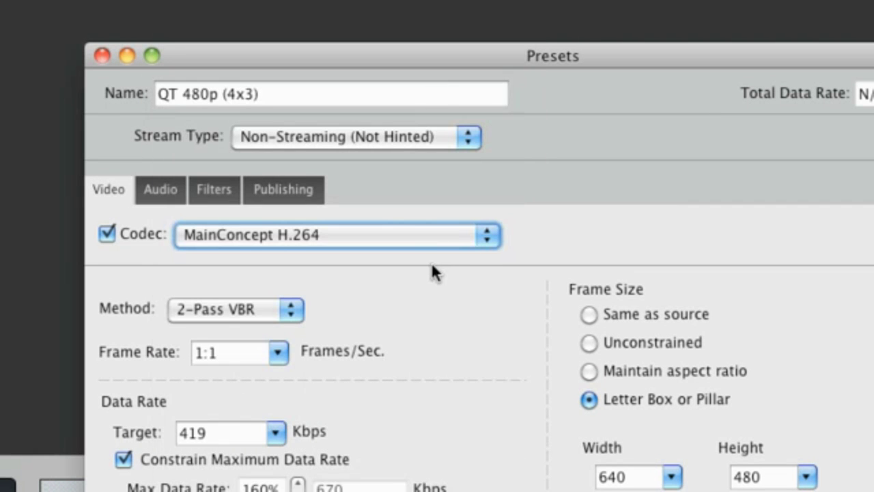
{"action": "left_click", "coordinate": [433, 238]}
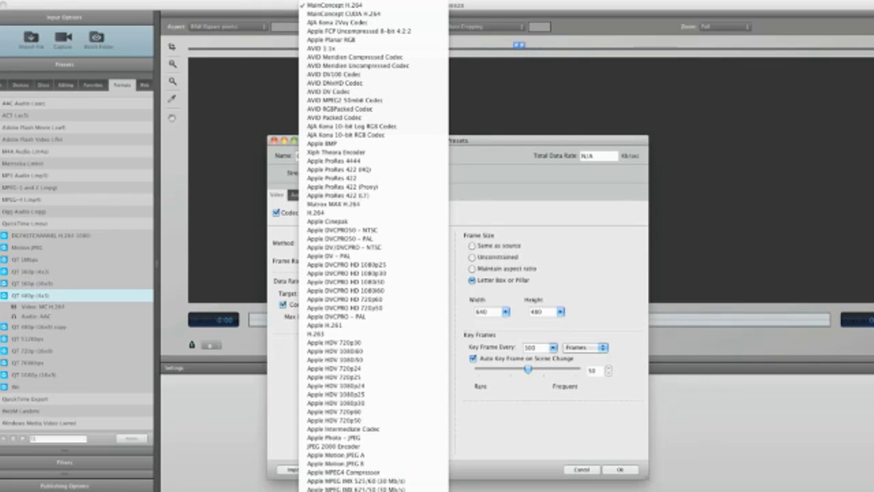
{"action": "left_click", "coordinate": [395, 6]}
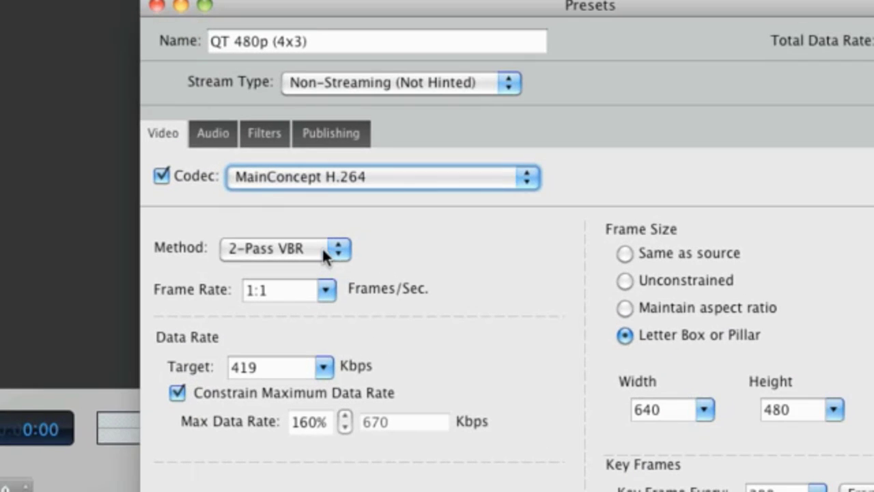
Change the QT 480p (4x3) encoding method from 2-Pass VBR to Multi-Pass
{"action": "left_click", "coordinate": [322, 253]}
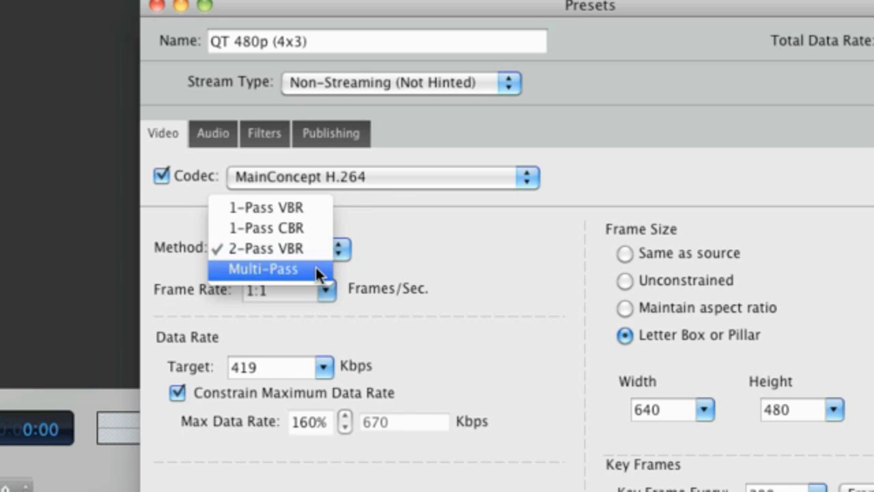
{"action": "left_click", "coordinate": [315, 268]}
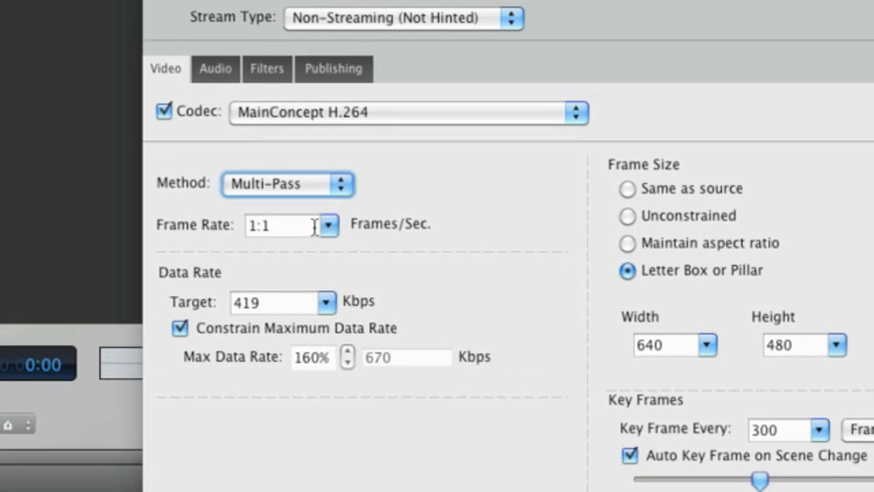
{"action": "left_click", "coordinate": [302, 292]}
{"action": "left_click", "coordinate": [330, 225]}
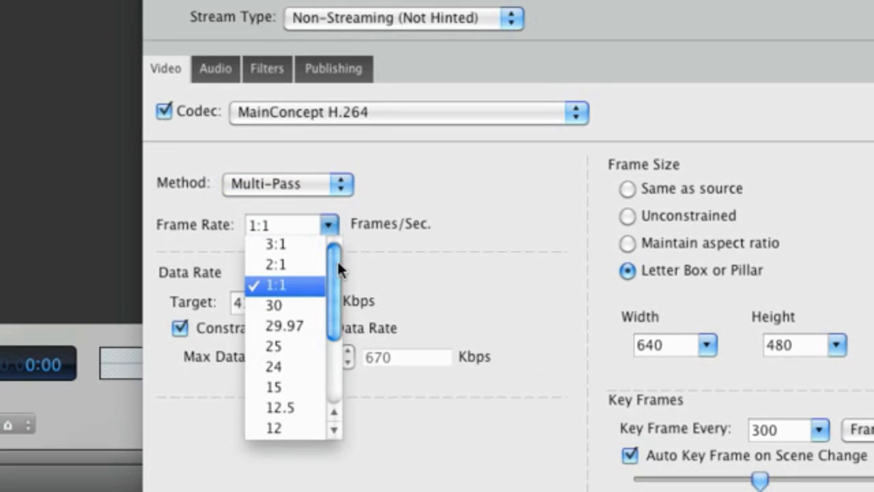
{"action": "mouse_move", "coordinate": [335, 257]}
{"action": "left_mouse_down"}
{"action": "mouse_move", "coordinate": [328, 342]}
{"action": "mouse_move", "coordinate": [334, 265]}
{"action": "left_mouse_up"}
{"action": "left_click", "coordinate": [305, 284]}
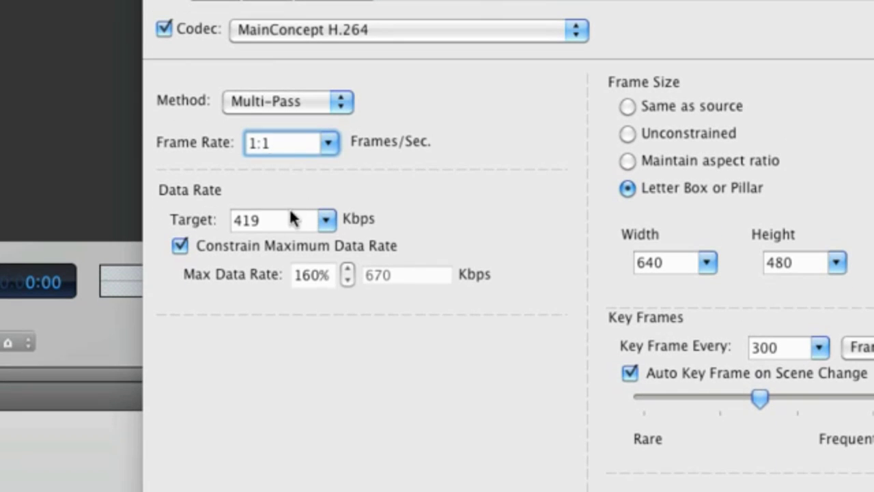
{"action": "left_click", "coordinate": [284, 281]}
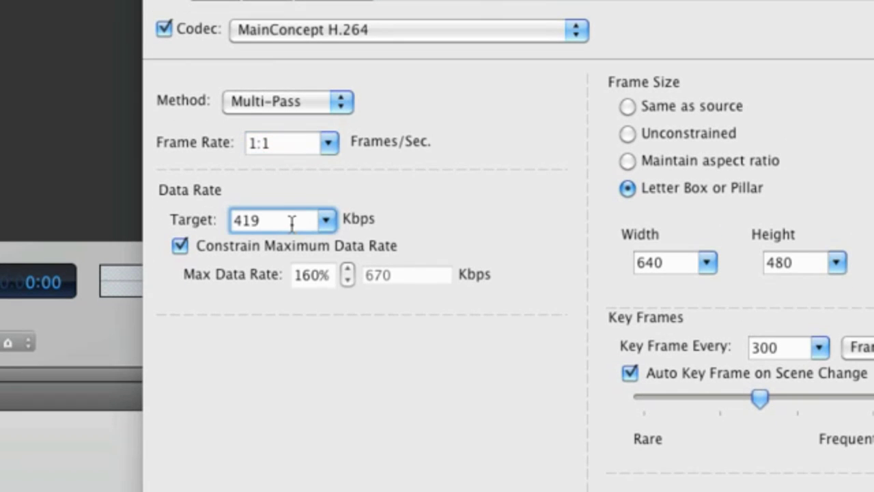
{"action": "left_click_drag", "start_coordinate": [285, 223], "coordinate": [233, 223]}
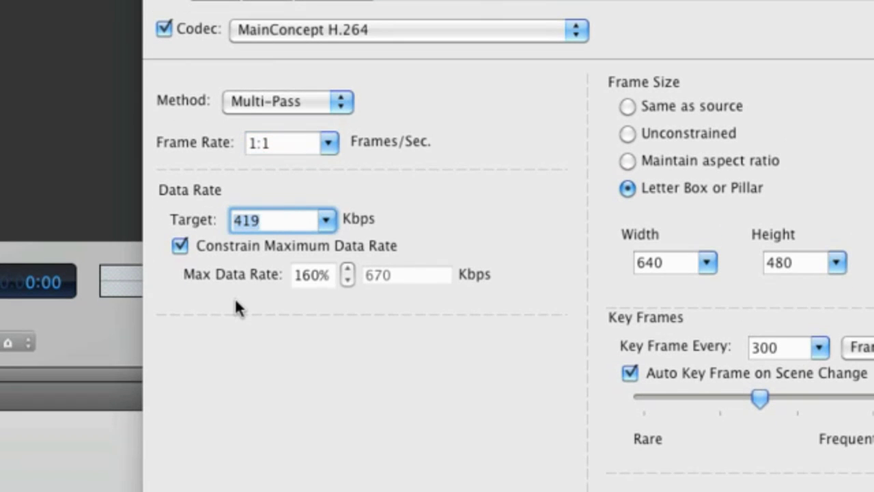
{"action": "type", "text": "1200"}
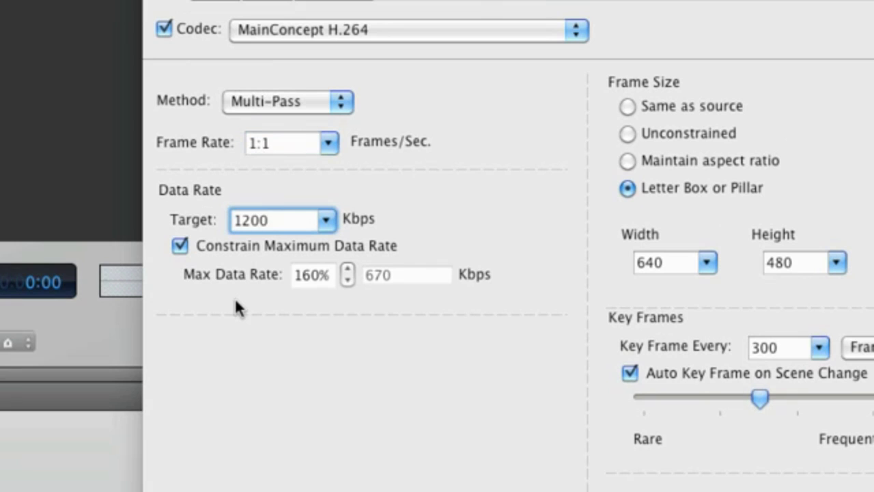
{"action": "key", "text": "BackSpace"}
{"action": "key", "text": "BackSpace"}
{"action": "key", "text": "BackSpace"}
{"action": "type", "text": "000"}
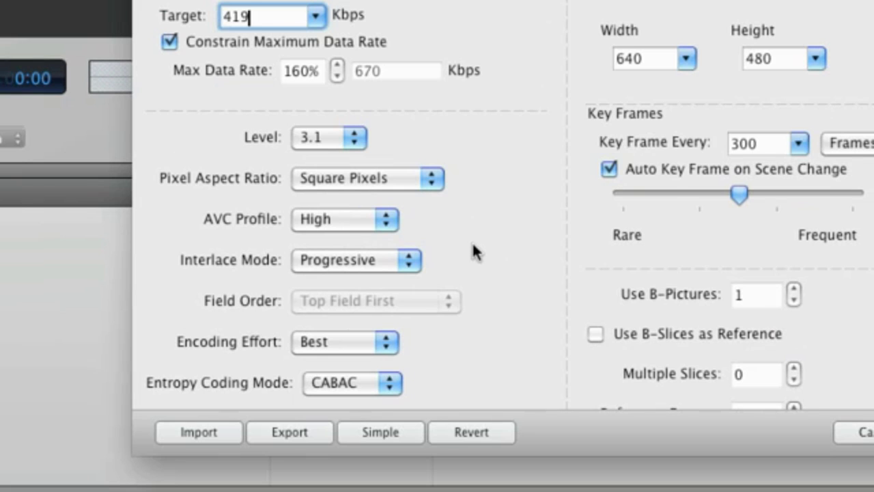
Keep the AVC profile at High and make the frame size Same as source
{"action": "scroll", "coordinate": [472, 251], "scroll_direction": "down", "scroll_amount": 5}
{"action": "left_click", "coordinate": [380, 153]}
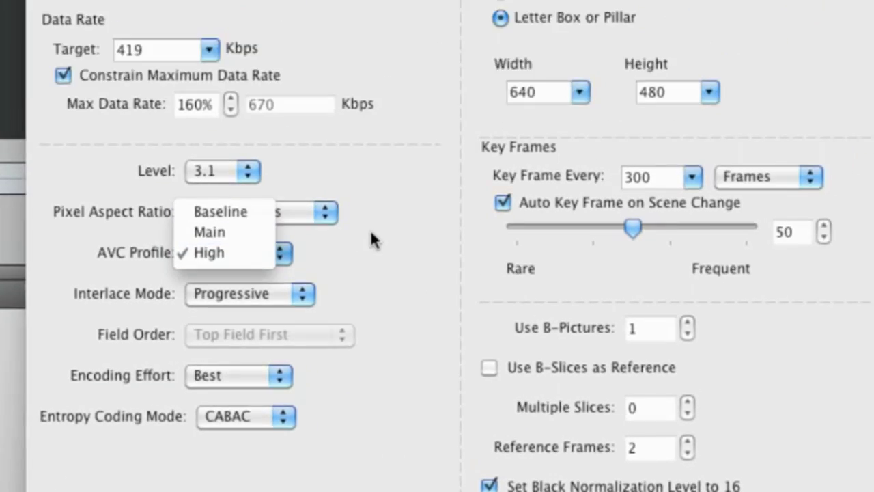
{"action": "left_click", "coordinate": [370, 230]}
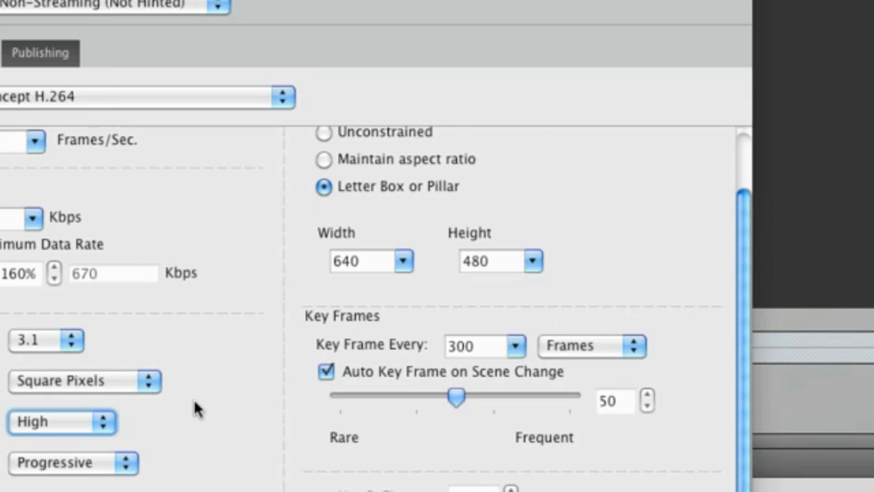
{"action": "left_click", "coordinate": [405, 262]}
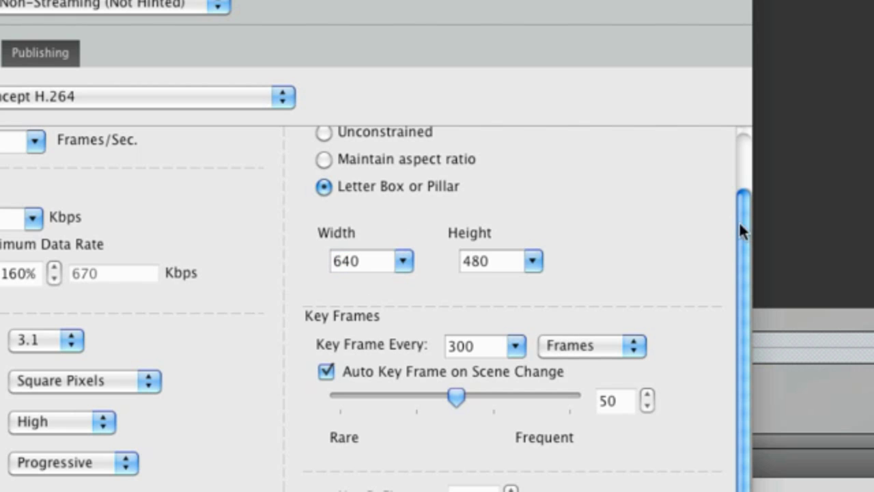
{"action": "left_click_drag", "start_coordinate": [739, 222], "coordinate": [745, 140]}
{"action": "left_click", "coordinate": [389, 77]}
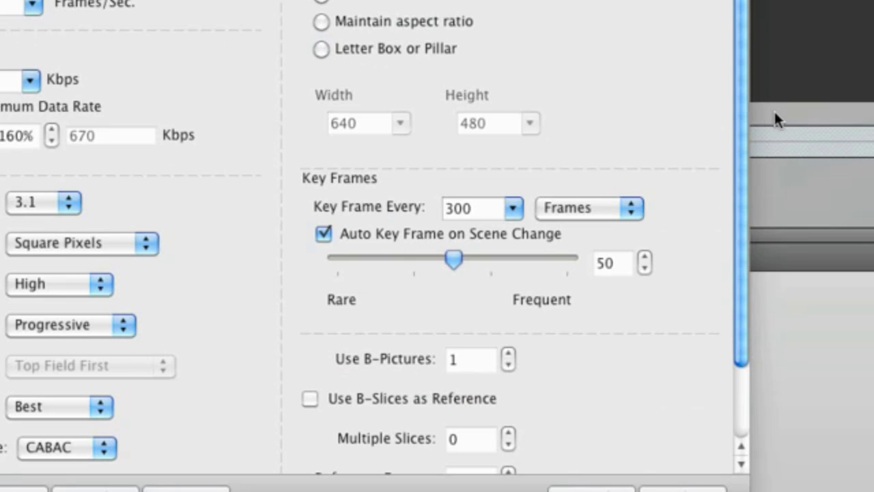
Set a key frame every 10 frames and toggle Auto Key Frame off and back on
{"action": "double_click", "coordinate": [489, 208]}
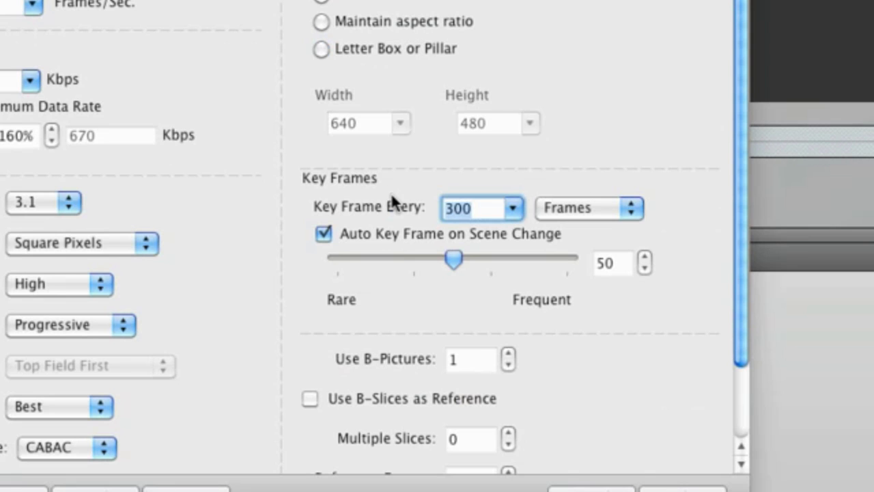
{"action": "type", "text": "300"}
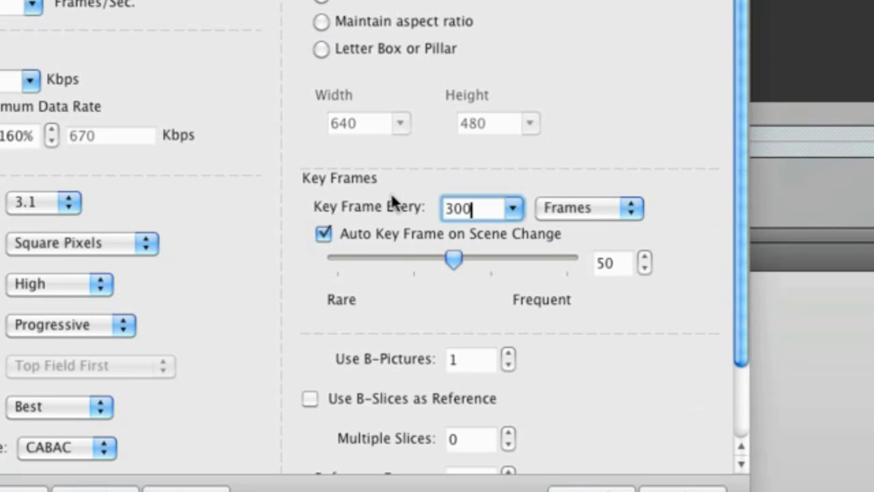
{"action": "left_click", "coordinate": [585, 212]}
{"action": "left_click", "coordinate": [471, 202]}
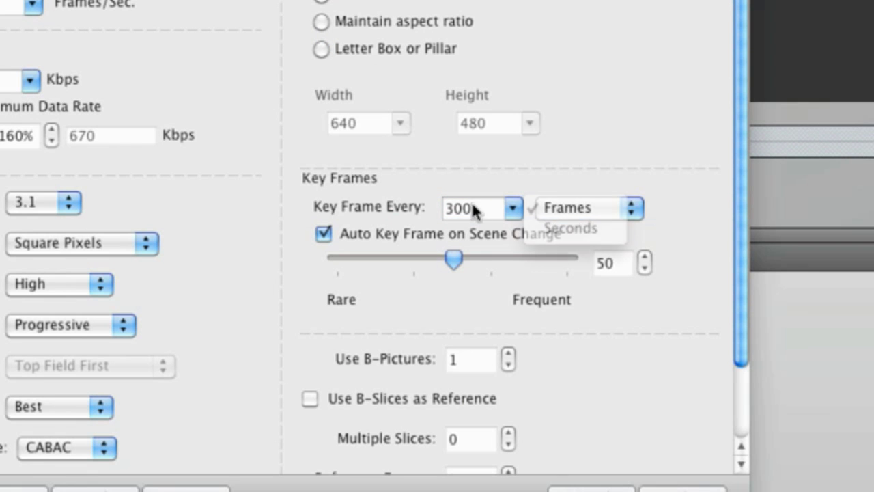
{"action": "key", "text": "shift+Tab"}
{"action": "type", "text": "1"}
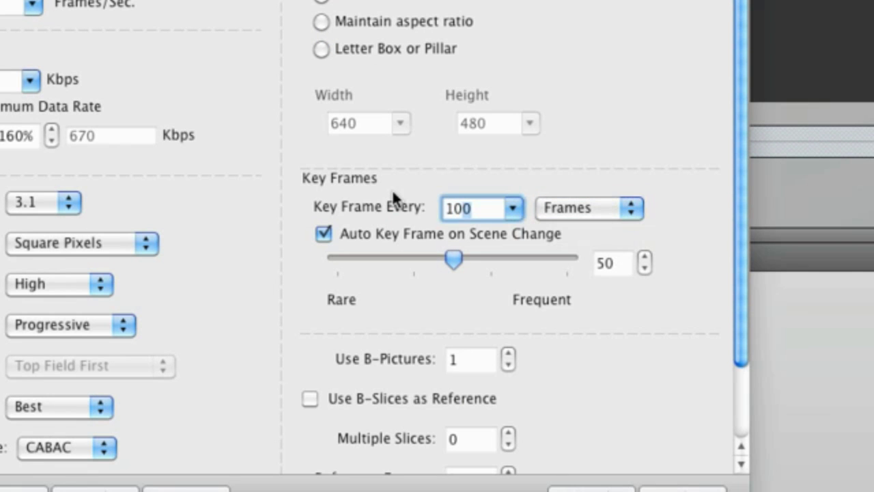
{"action": "type", "text": "0"}
{"action": "left_click", "coordinate": [324, 233]}
{"action": "left_click", "coordinate": [323, 233]}
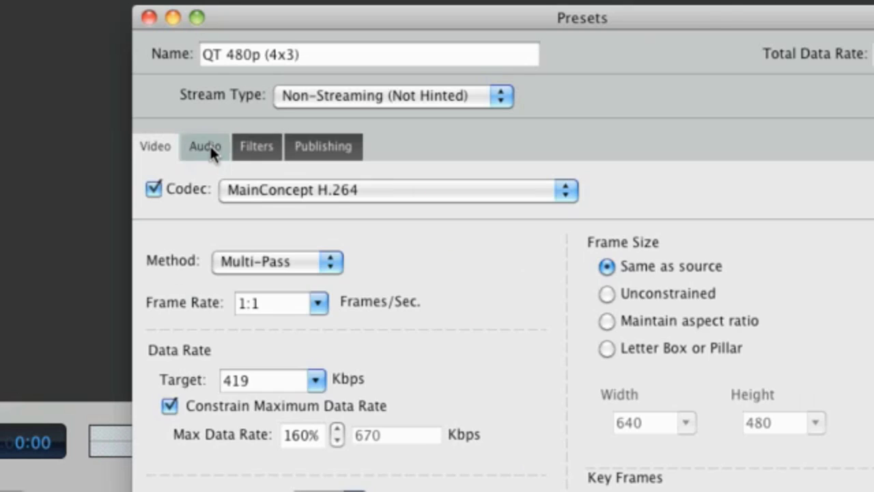
Keep AAC audio at 44100 and switch the channels from Mono to Stereo
{"action": "left_click", "coordinate": [209, 150]}
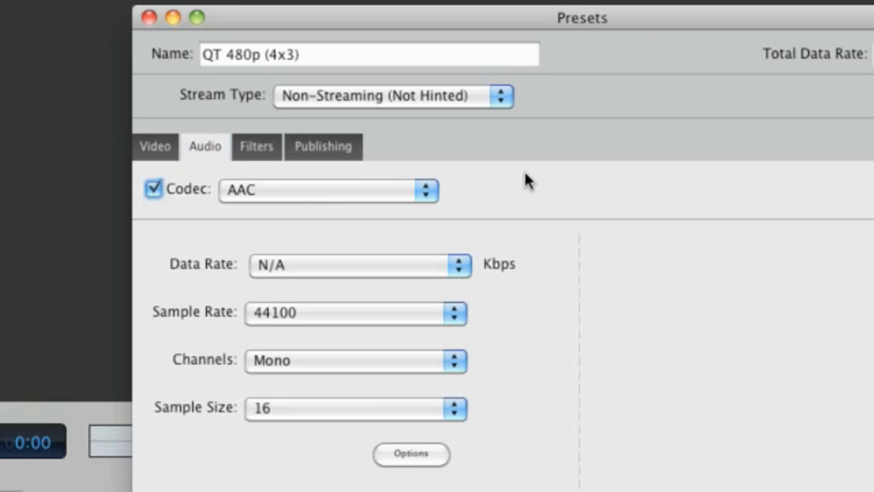
{"action": "left_click", "coordinate": [352, 190]}
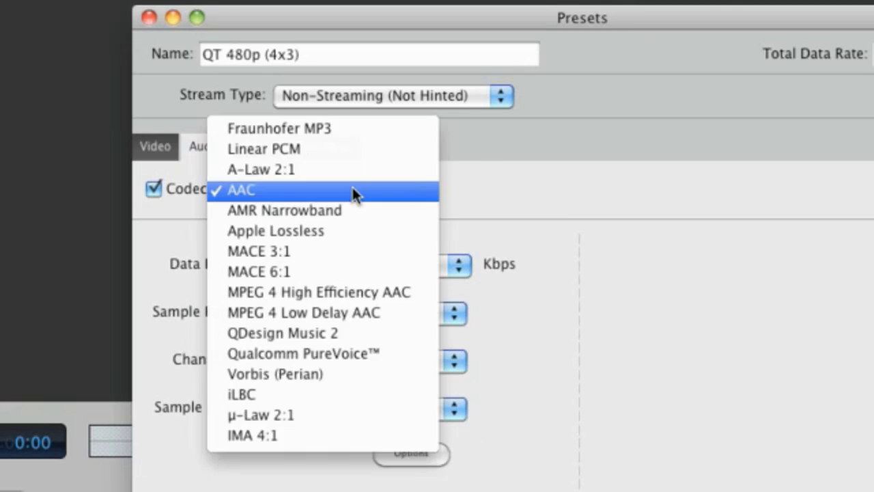
{"action": "left_click", "coordinate": [354, 191]}
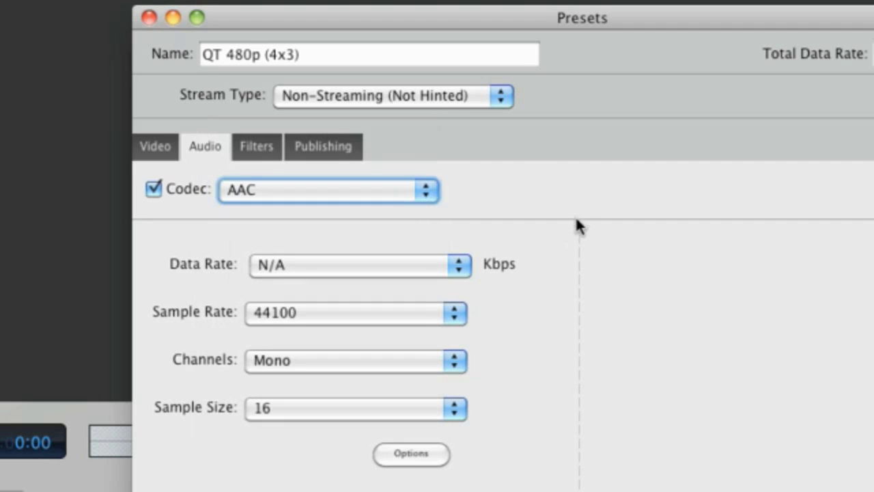
{"action": "left_click", "coordinate": [388, 310]}
{"action": "left_click", "coordinate": [378, 353]}
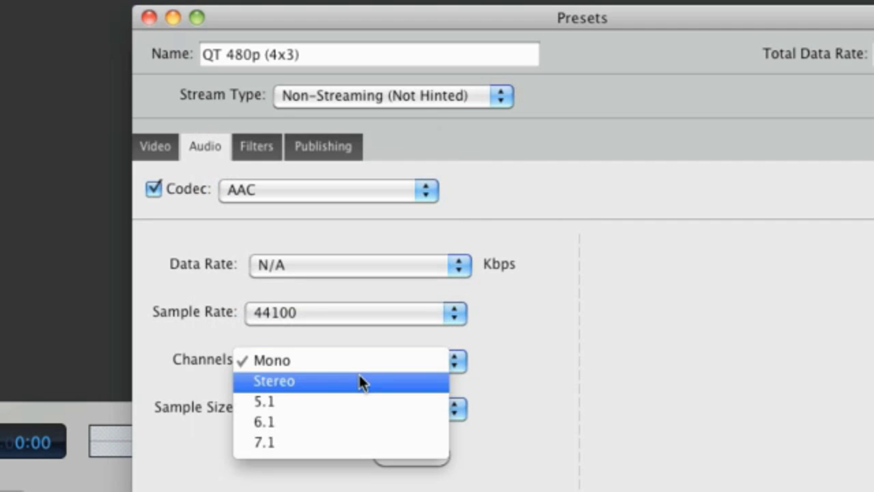
{"action": "left_click", "coordinate": [362, 383]}
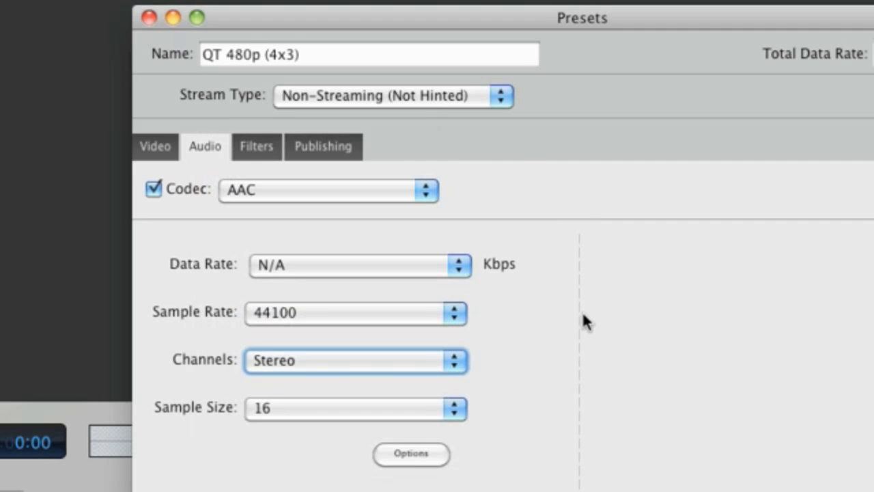
{"action": "left_click", "coordinate": [263, 153]}
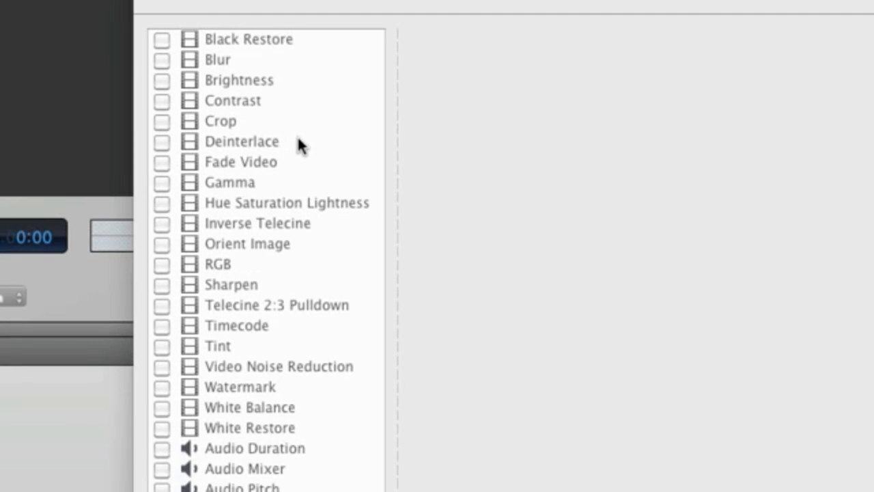
Try the Deinterlace and Hue Saturation Lightness filters, then turn both off
{"action": "left_click", "coordinate": [163, 141]}
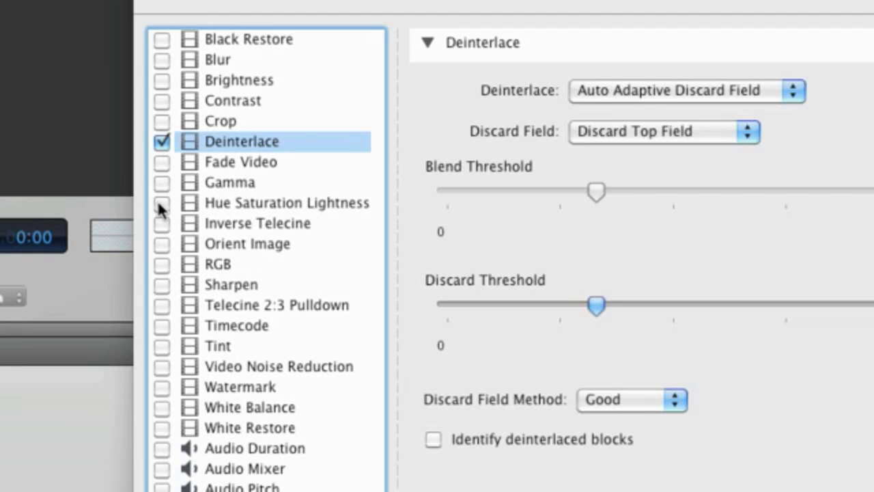
{"action": "left_click", "coordinate": [159, 203]}
{"action": "left_click", "coordinate": [160, 203]}
{"action": "left_click", "coordinate": [163, 142]}
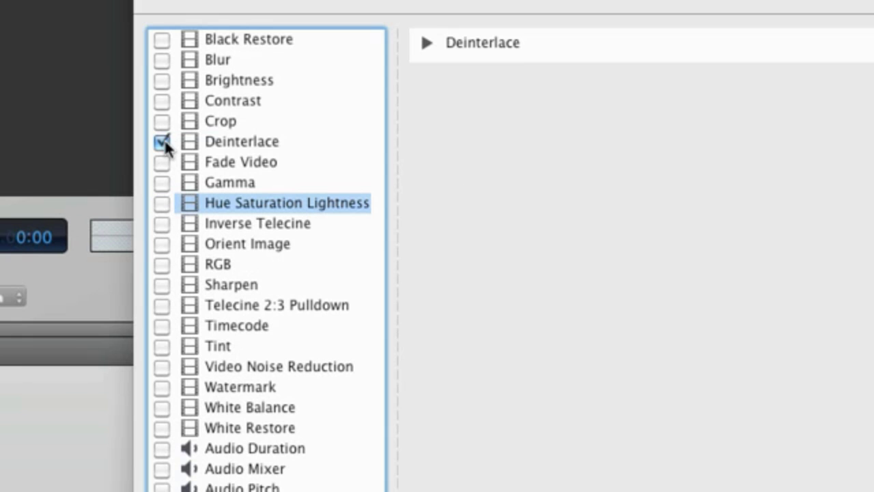
Add a Sorenson 360 publishing destination, then cancel the editor and collapse QuickTime (.mov)
{"action": "left_click", "coordinate": [283, 214]}
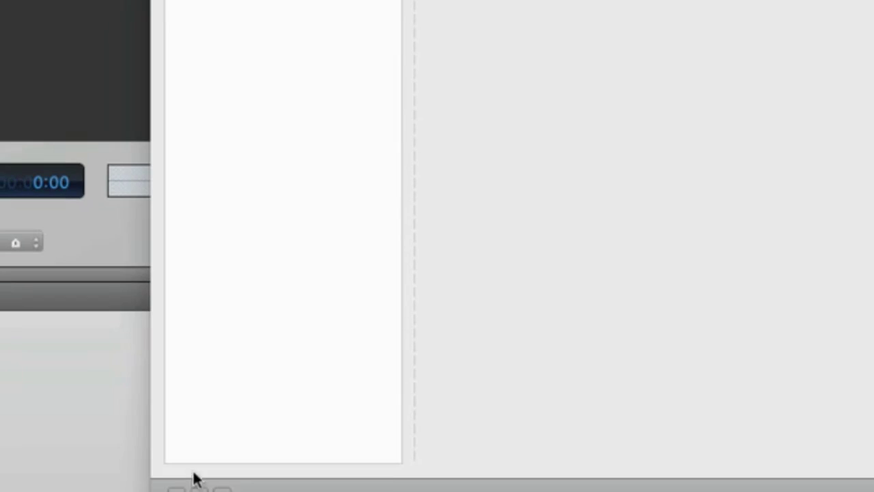
{"action": "left_click", "coordinate": [194, 475]}
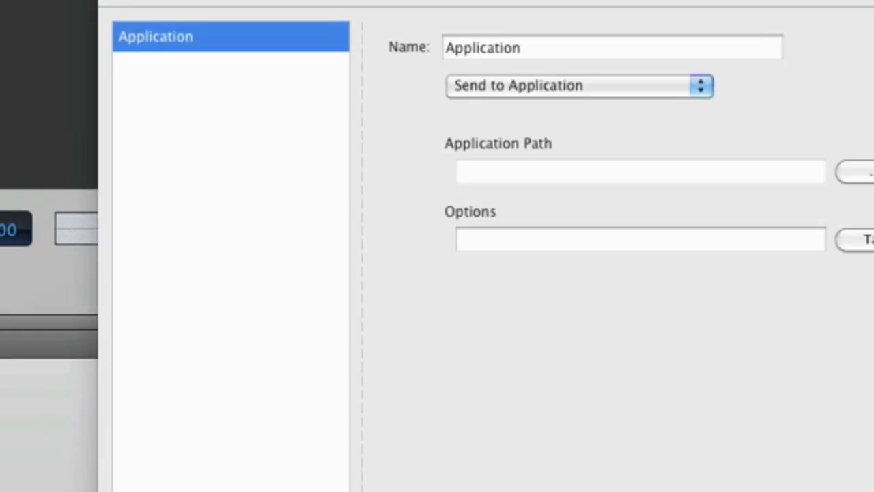
{"action": "left_click", "coordinate": [459, 204]}
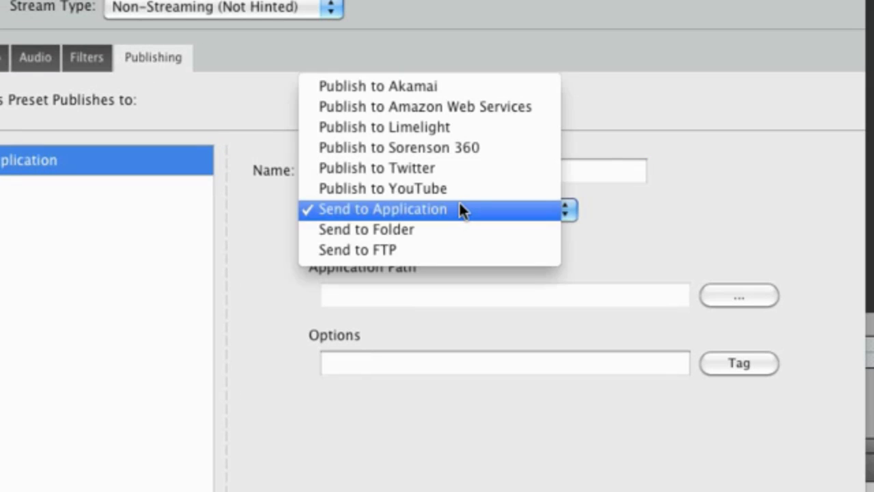
{"action": "left_click", "coordinate": [469, 152]}
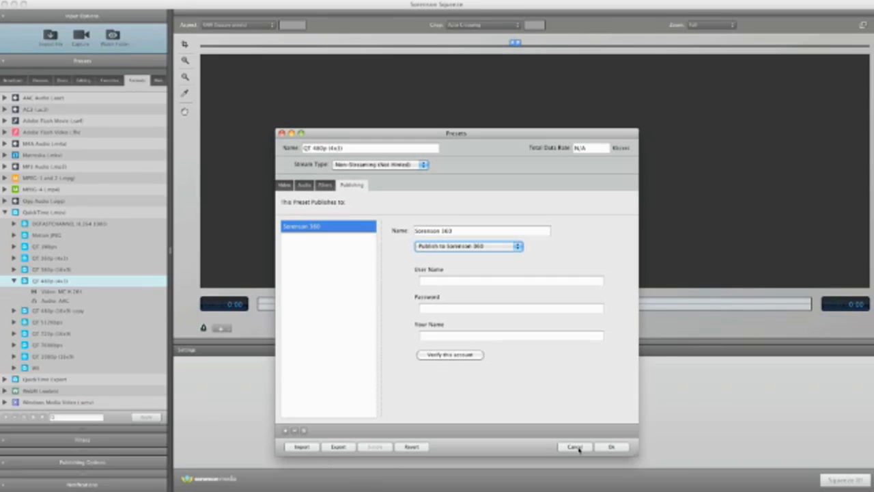
{"action": "left_click", "coordinate": [577, 447]}
{"action": "left_click", "coordinate": [4, 213]}
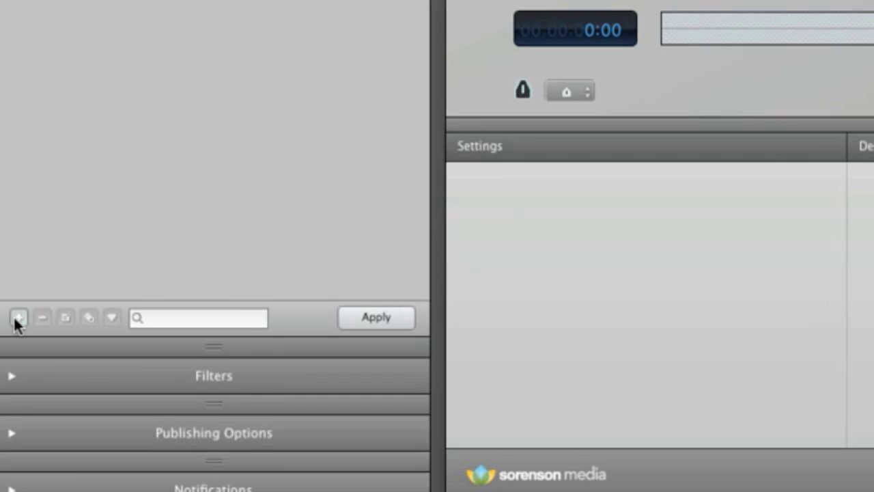
Create a new MPEG-4 (.mp4) preset and select its default name 'Custom'
{"action": "left_click", "coordinate": [18, 318]}
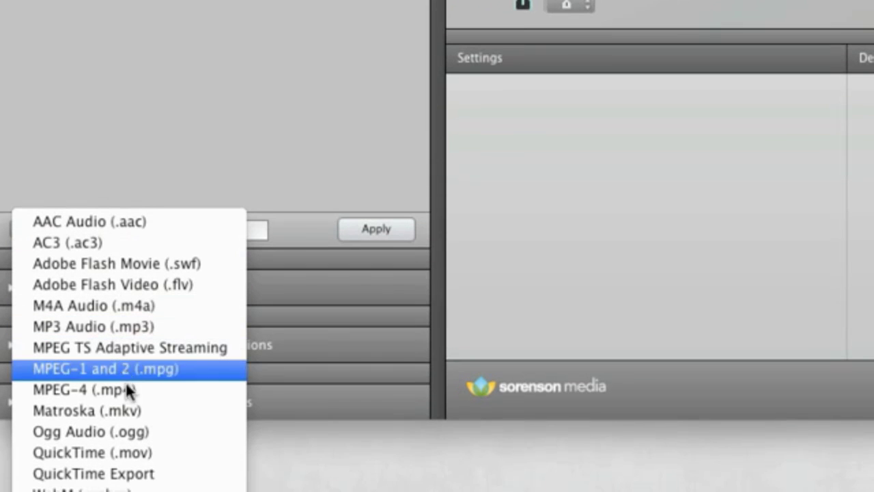
{"action": "left_click", "coordinate": [129, 394]}
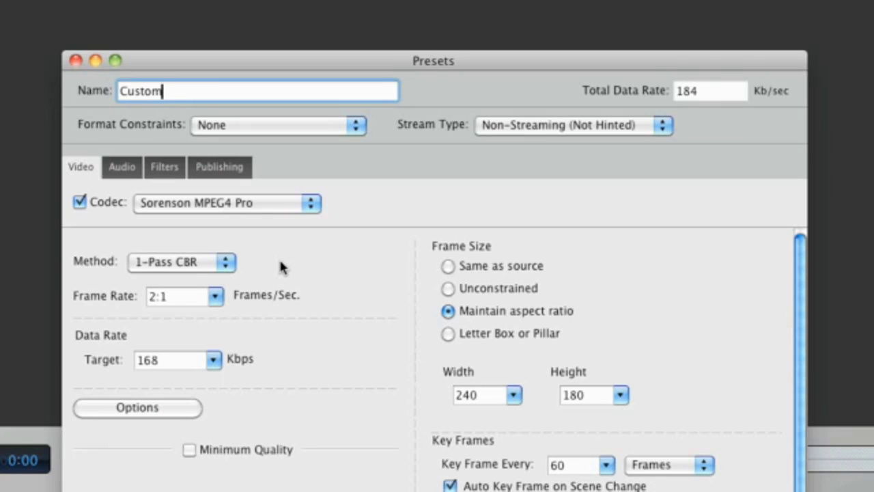
{"action": "double_click", "coordinate": [189, 96]}
Name the preset 'Custom for demo' using MainConcept H.264, 2-Pass VBR and Main AVC profile
{"action": "type", "text": "Custom for demo"}
{"action": "left_click", "coordinate": [220, 203]}
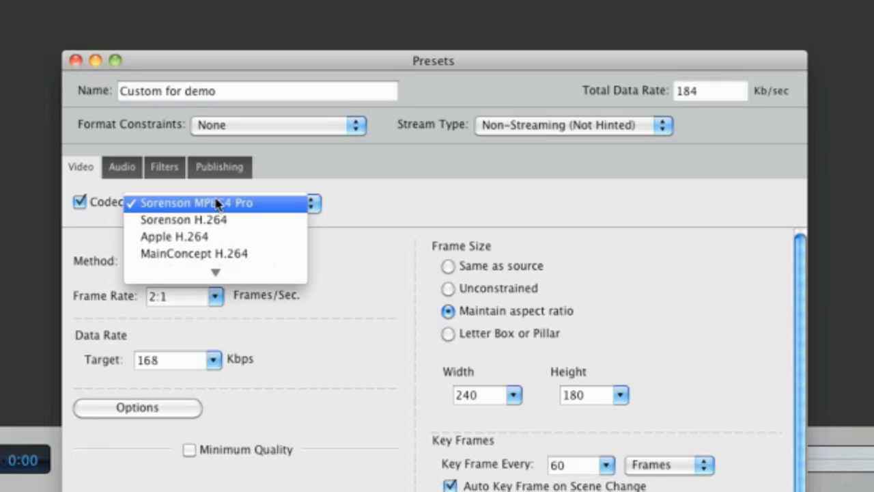
{"action": "left_click", "coordinate": [222, 258]}
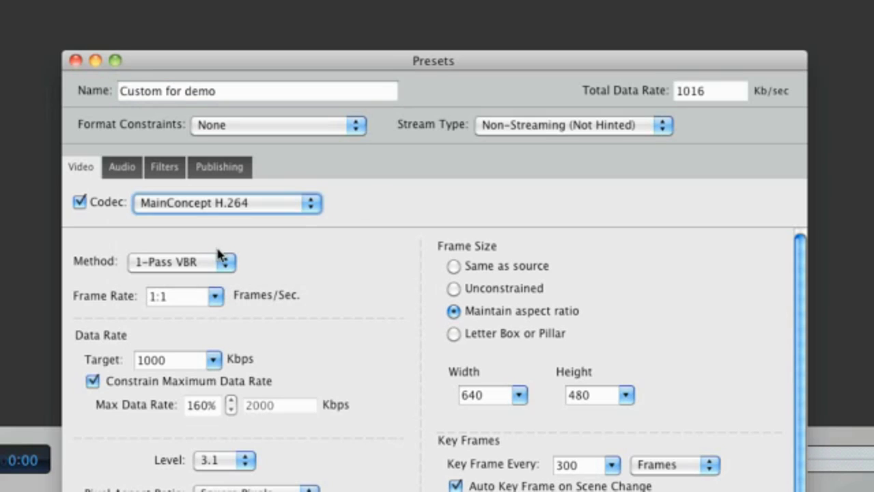
{"action": "left_click", "coordinate": [219, 262]}
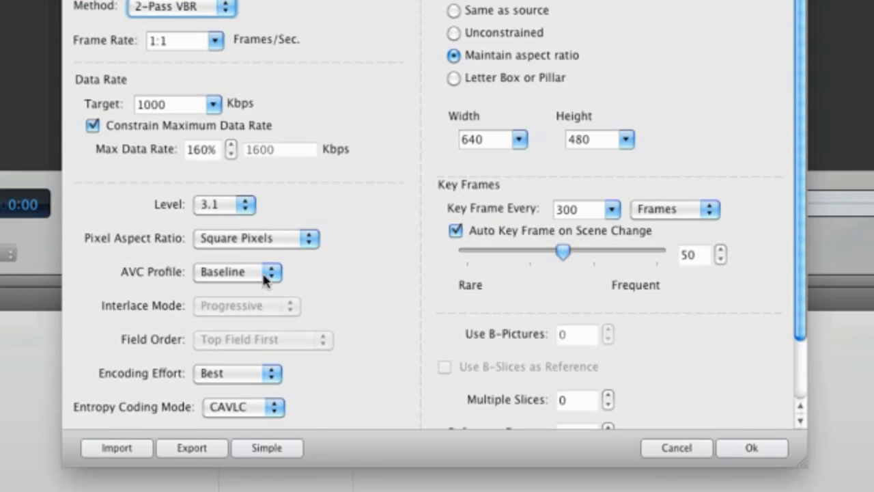
{"action": "left_click", "coordinate": [262, 272]}
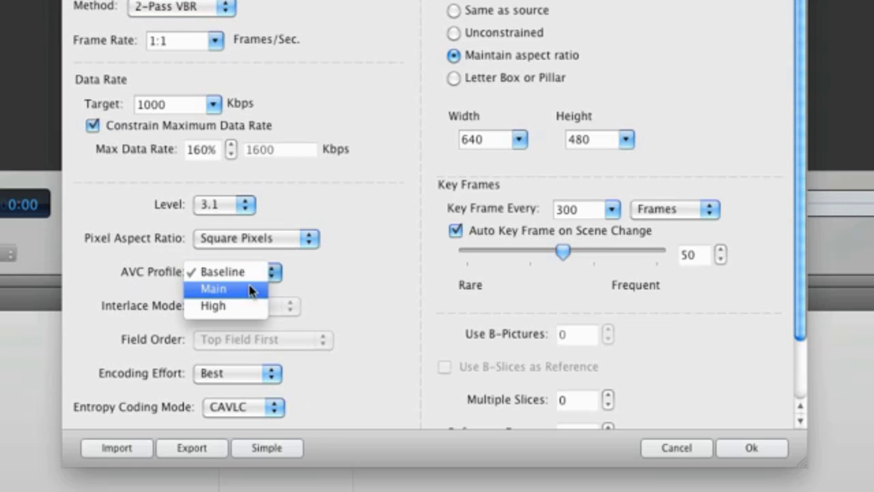
{"action": "left_click", "coordinate": [249, 290]}
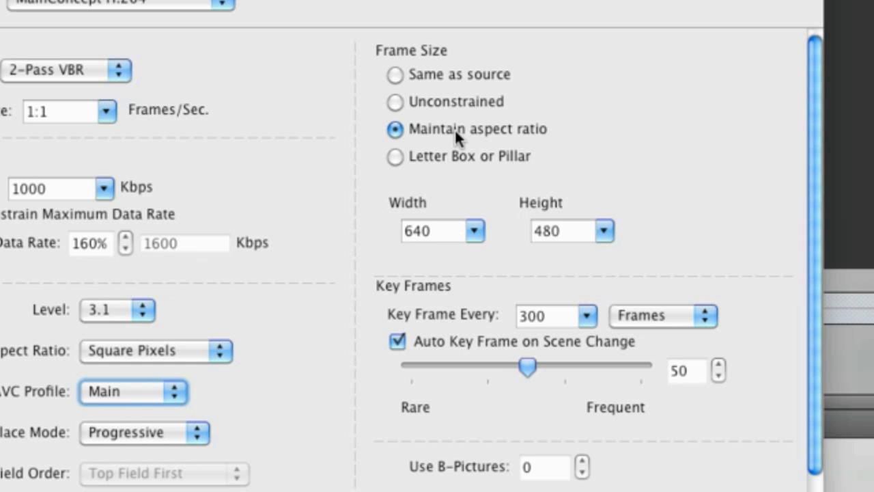
{"action": "left_click", "coordinate": [551, 318]}
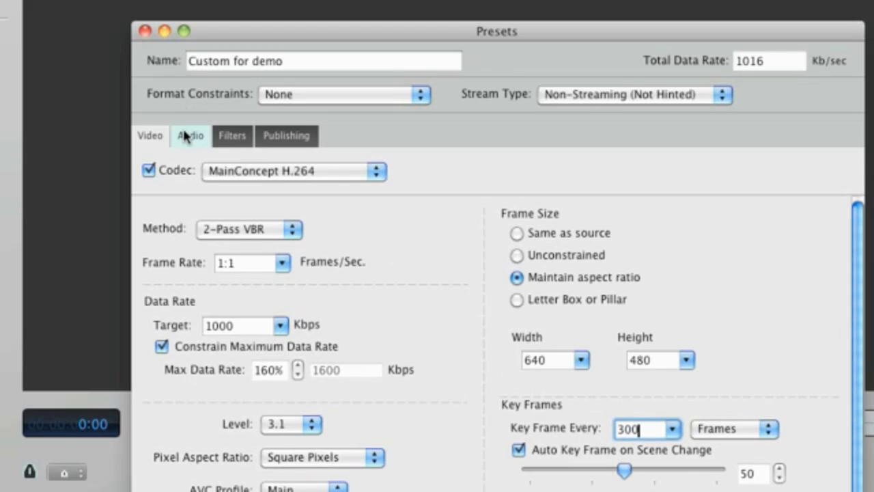
Set the AAC audio to 112 Kbps, Mono, 44100 and save the preset
{"action": "left_click", "coordinate": [187, 137]}
{"action": "left_click", "coordinate": [293, 234]}
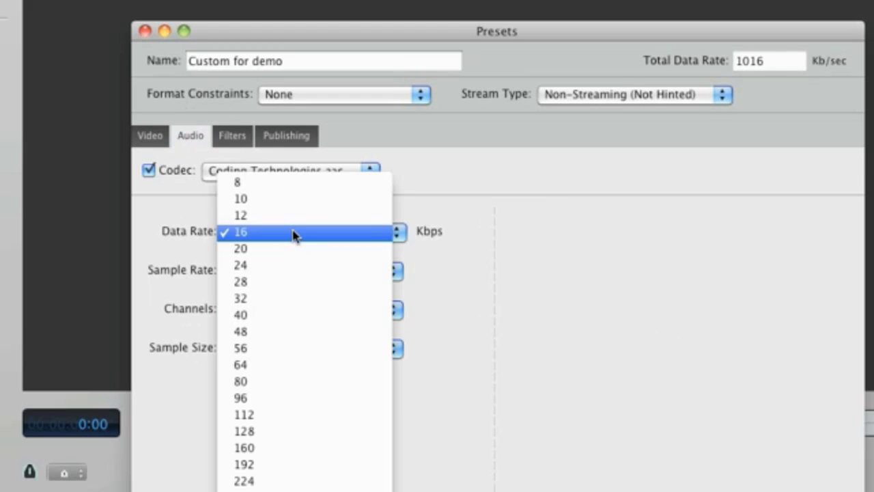
{"action": "left_click", "coordinate": [262, 418]}
{"action": "left_click", "coordinate": [292, 309]}
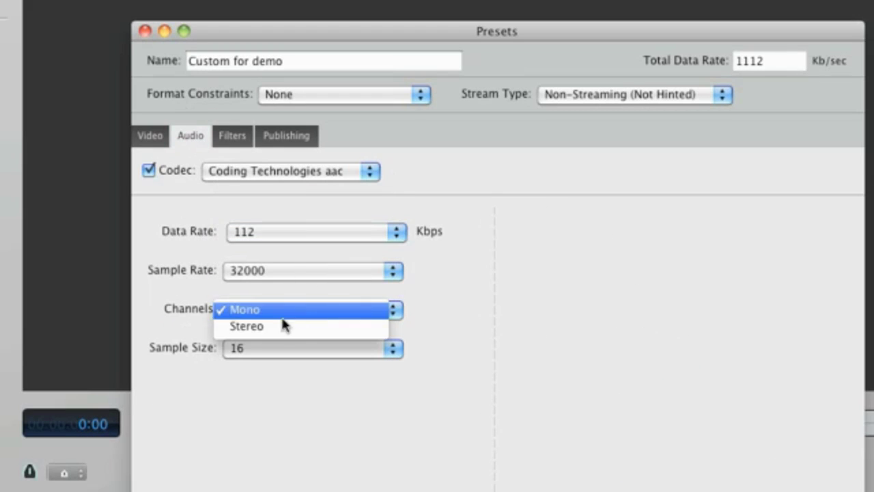
{"action": "left_click", "coordinate": [294, 261]}
{"action": "left_click", "coordinate": [294, 273]}
{"action": "left_click", "coordinate": [284, 287]}
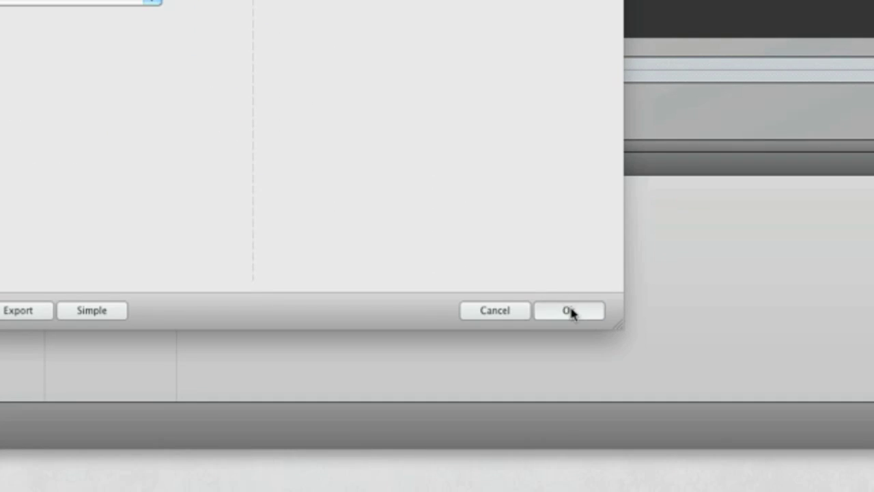
{"action": "left_click", "coordinate": [572, 311]}
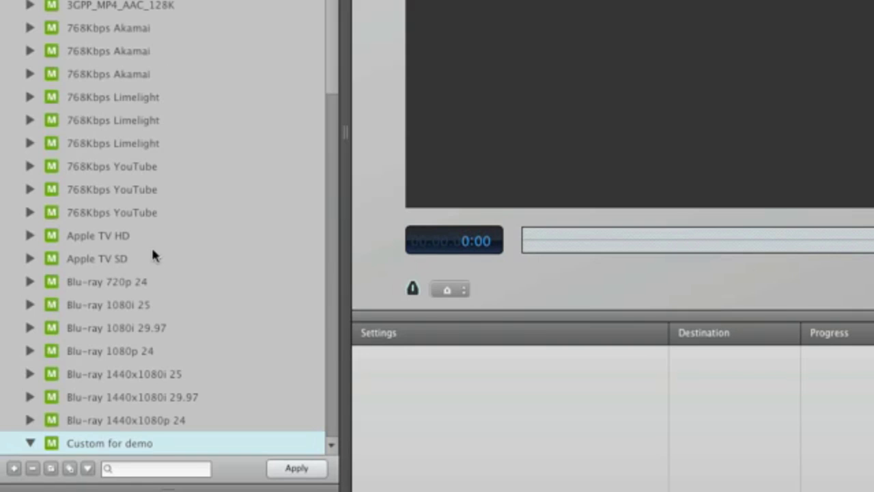
Collapse the Custom for demo preset's details and choose Preset > Get More Presets
{"action": "scroll", "coordinate": [153, 260], "scroll_direction": "down", "scroll_amount": 5}
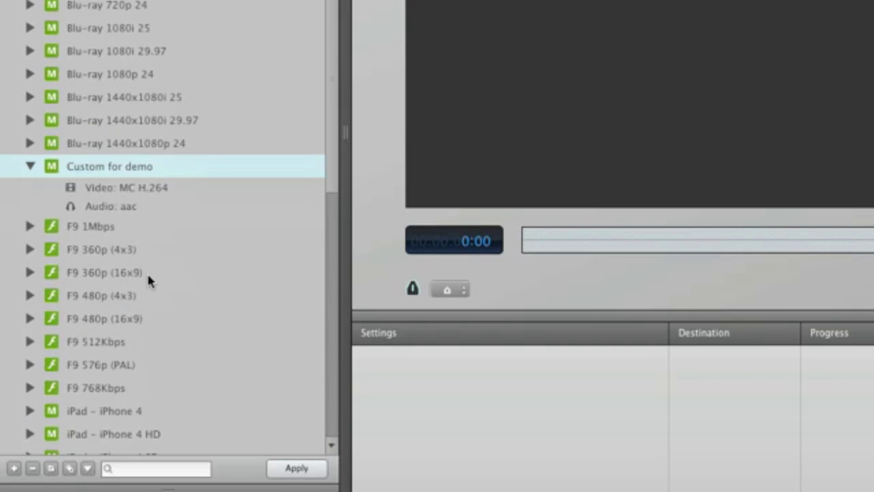
{"action": "left_click", "coordinate": [31, 166]}
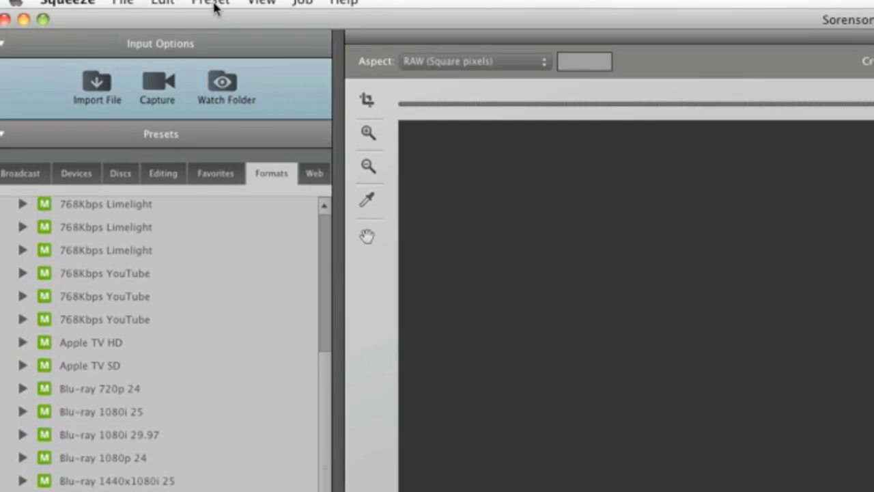
{"action": "left_click", "coordinate": [213, 5]}
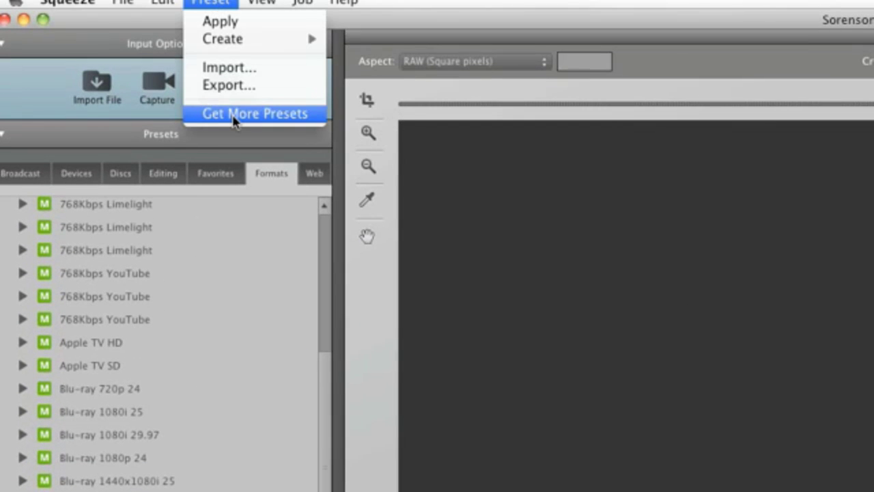
{"action": "left_click", "coordinate": [277, 117]}
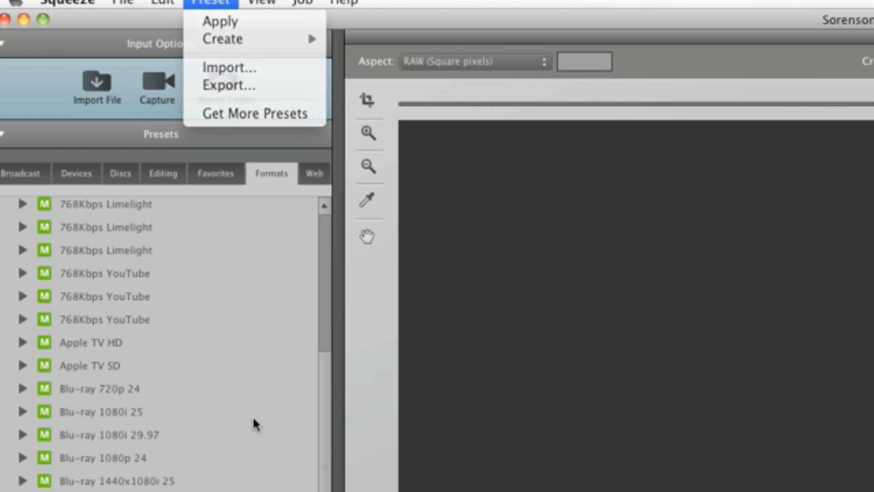